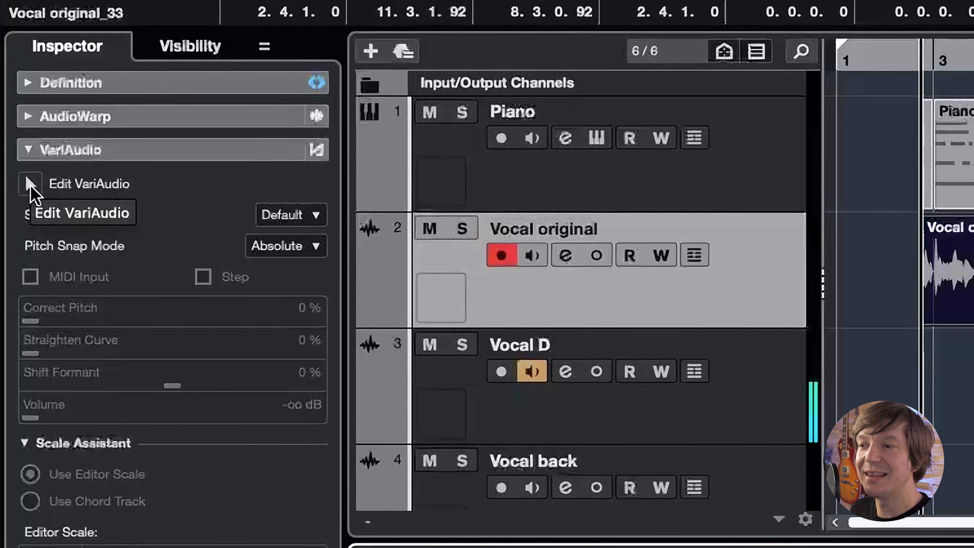
# Enable VariAudio editing for the vocal and adjust the pitch of the first segment at bar 3.
pyautogui.click(30, 186)
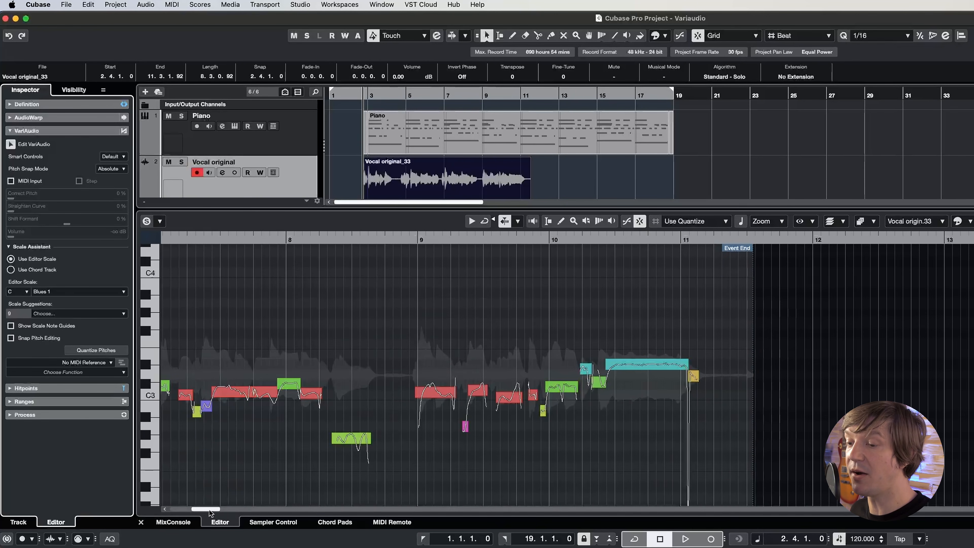
pyautogui.moveTo(210, 509); pyautogui.dragTo(182, 509)
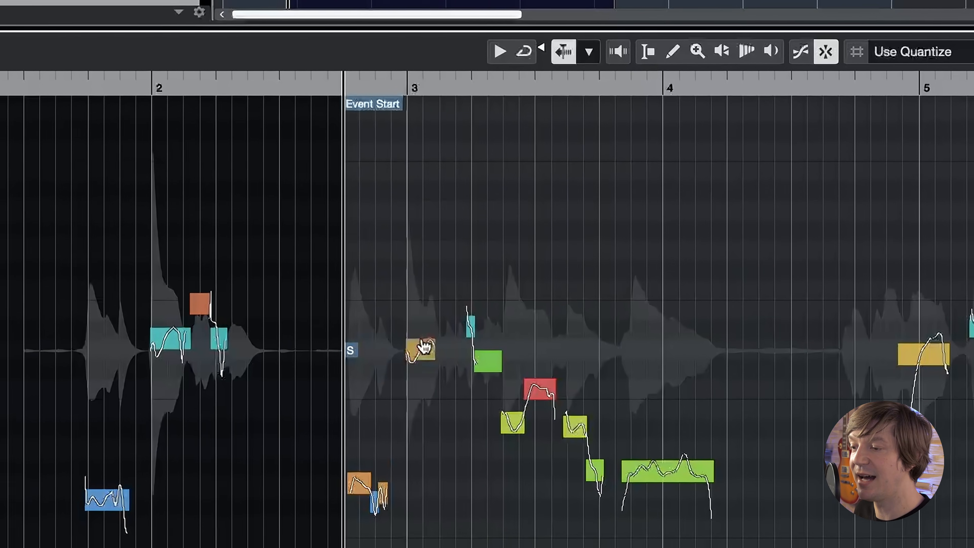
pyautogui.moveTo(429, 363)
pyautogui.mouseDown()
pyautogui.moveTo(428, 339)
pyautogui.moveTo(423, 346)
pyautogui.mouseUp()
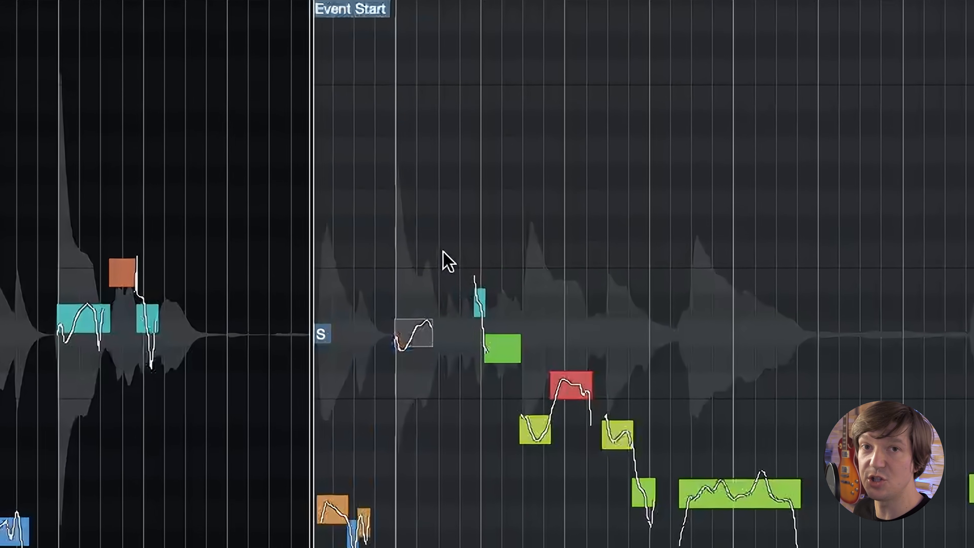
pyautogui.moveTo(429, 328)
pyautogui.mouseDown()
pyautogui.moveTo(450, 331)
pyautogui.moveTo(421, 322)
pyautogui.mouseUp()
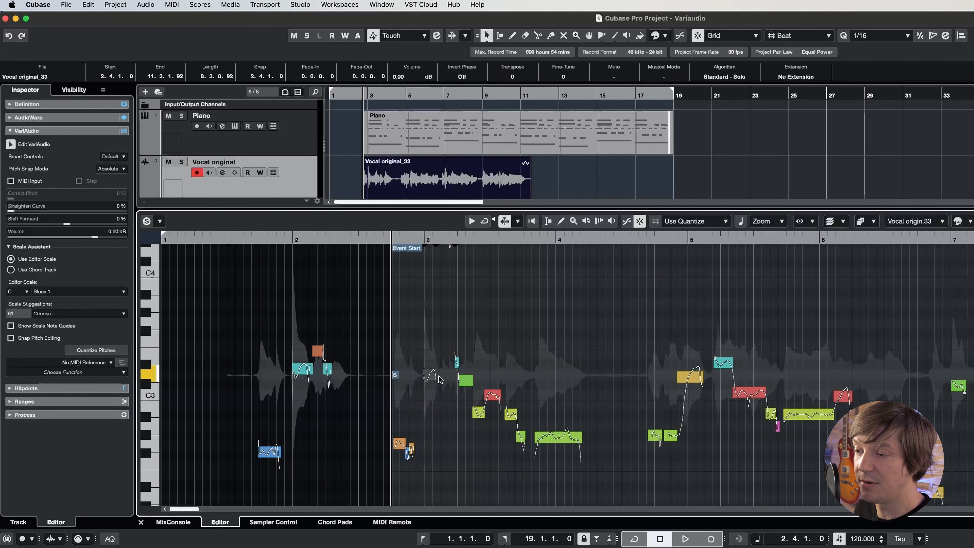
pyautogui.click(388, 335)
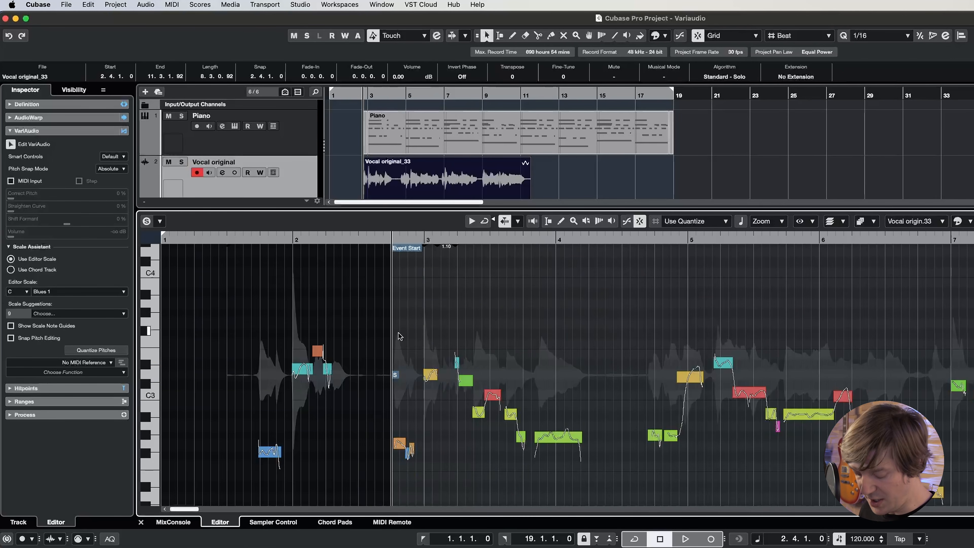
# Set Correct Pitch to 100 % for all segments of the vocal.
pyautogui.press('super+a')
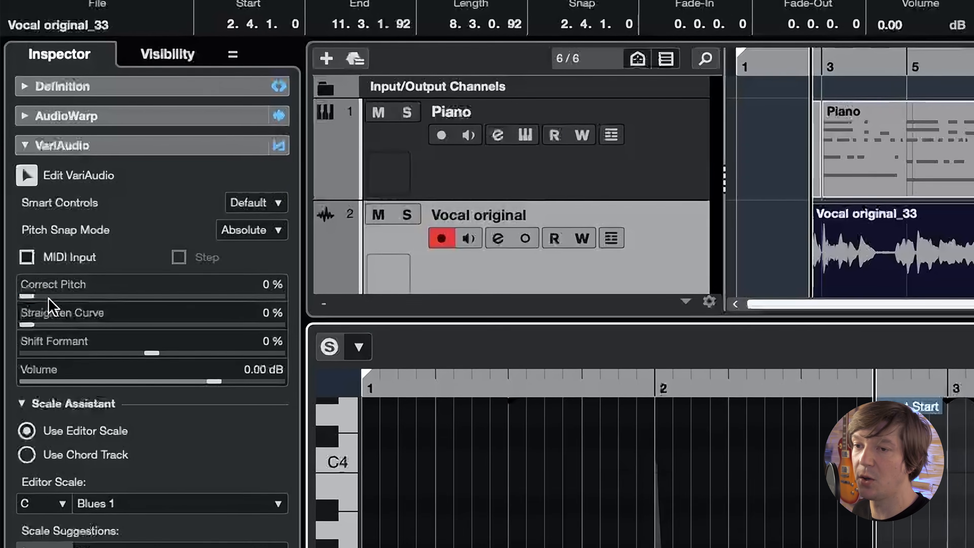
pyautogui.click(48, 298)
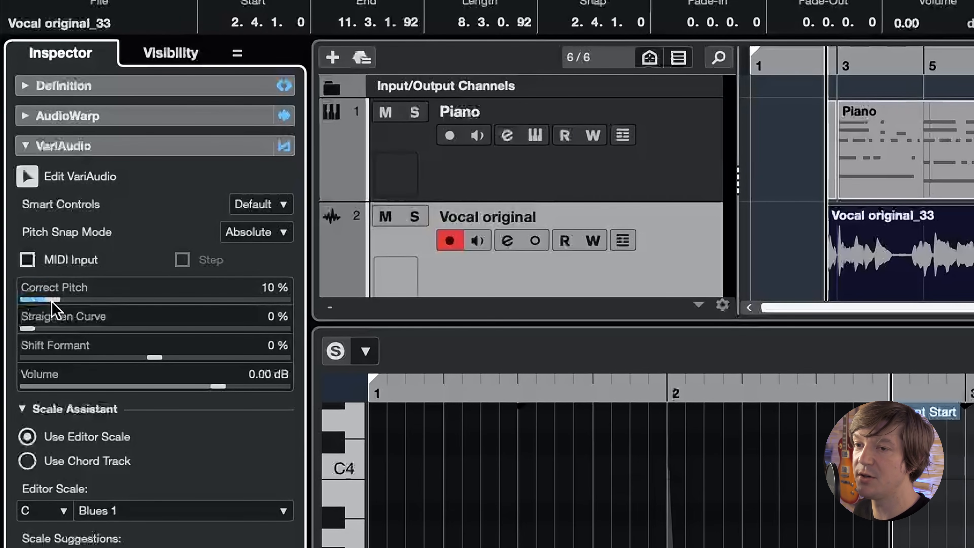
pyautogui.moveTo(61, 301); pyautogui.dragTo(260, 307)
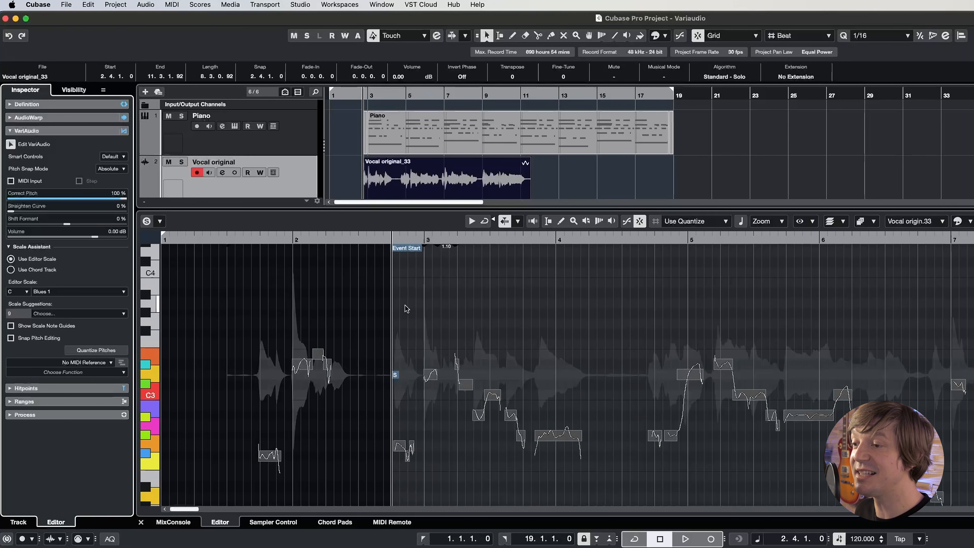
pyautogui.click(406, 308)
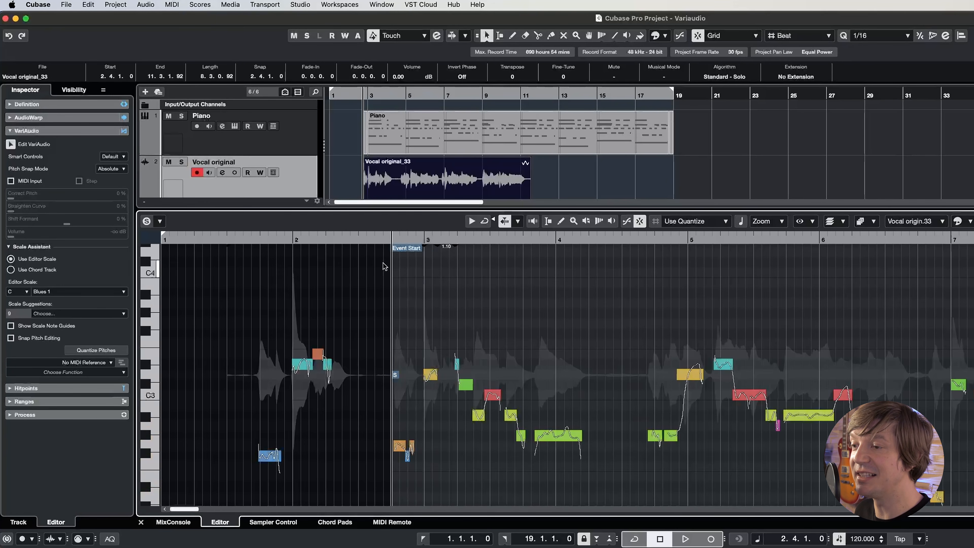
# Play back the pitch-corrected vocal with the piano and move the playhead to an earlier position.
pyautogui.press('space')
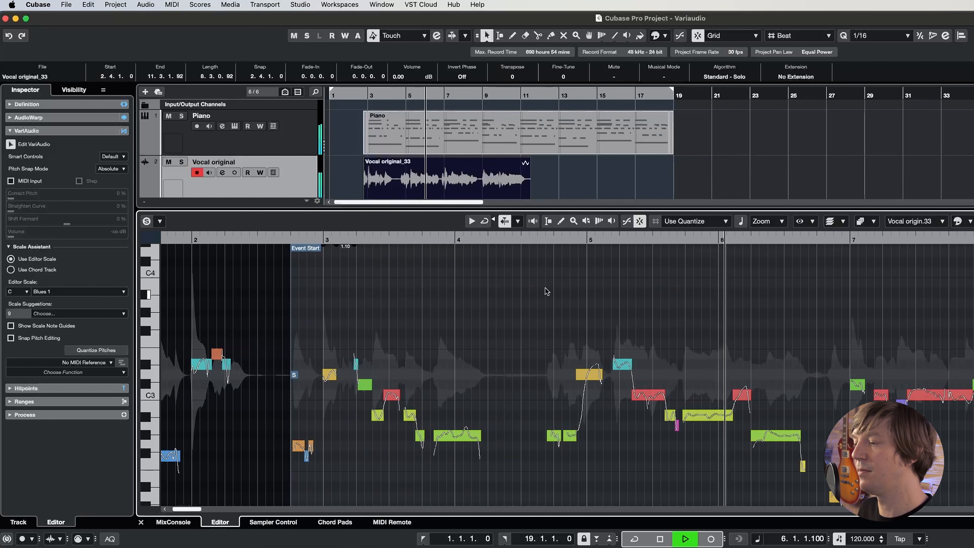
pyautogui.press('space')
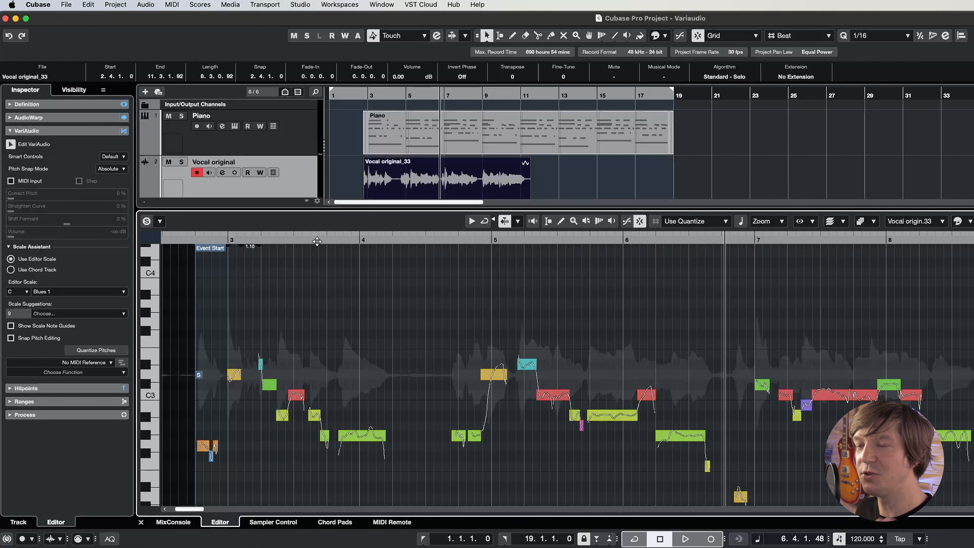
pyautogui.moveTo(317, 241)
pyautogui.mouseDown()
pyautogui.moveTo(227, 244)
pyautogui.moveTo(304, 252)
pyautogui.mouseUp()
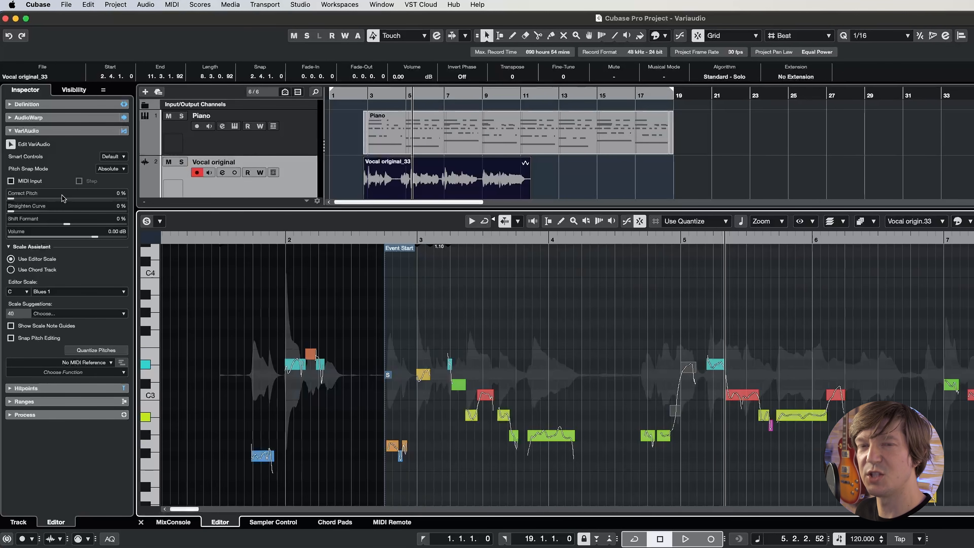
# Set Straighten Curve to 50 % for all vocal segments and return the playhead to the event start.
pyautogui.moveTo(31, 205); pyautogui.dragTo(42, 205)
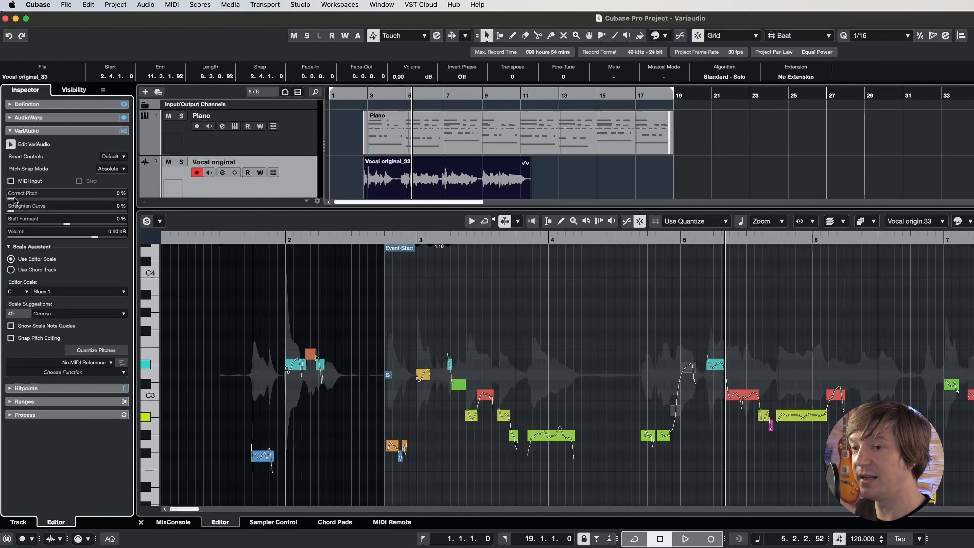
pyautogui.click(620, 240)
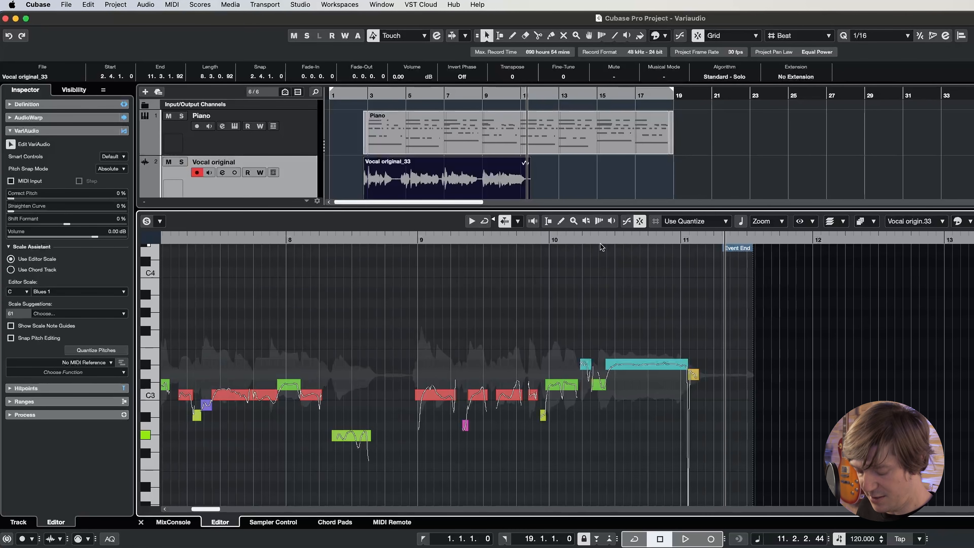
pyautogui.click(610, 252)
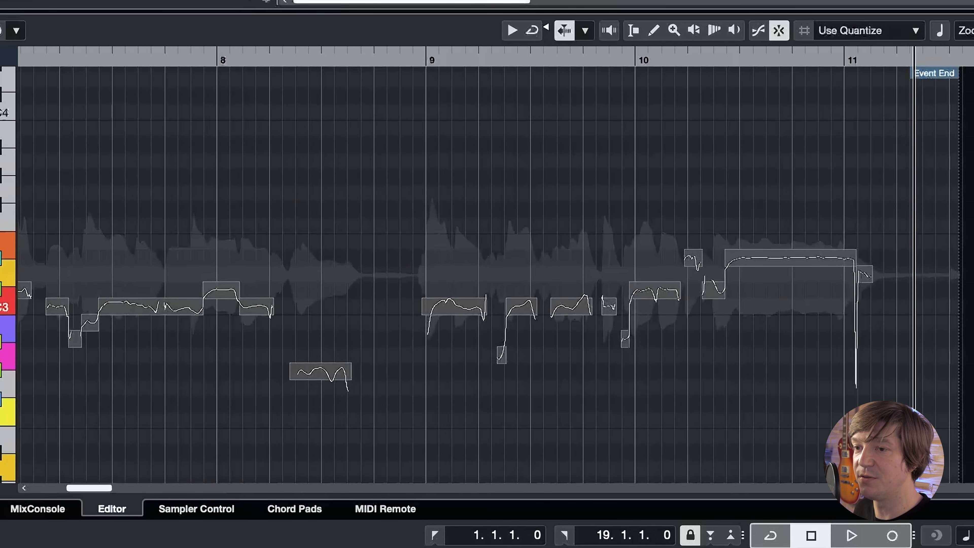
pyautogui.moveTo(161, 60); pyautogui.dragTo(360, 61)
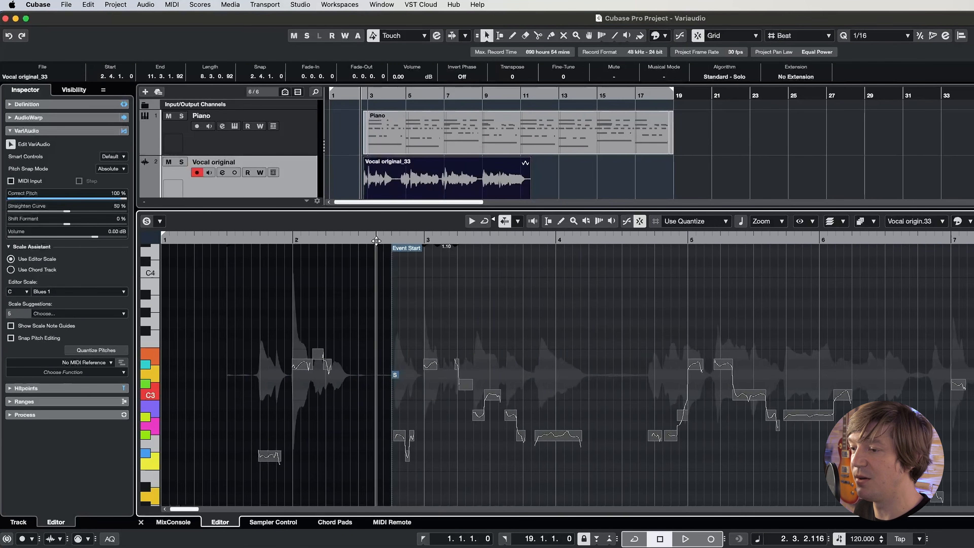
pyautogui.moveTo(376, 241); pyautogui.dragTo(392, 240)
pyautogui.click(452, 282)
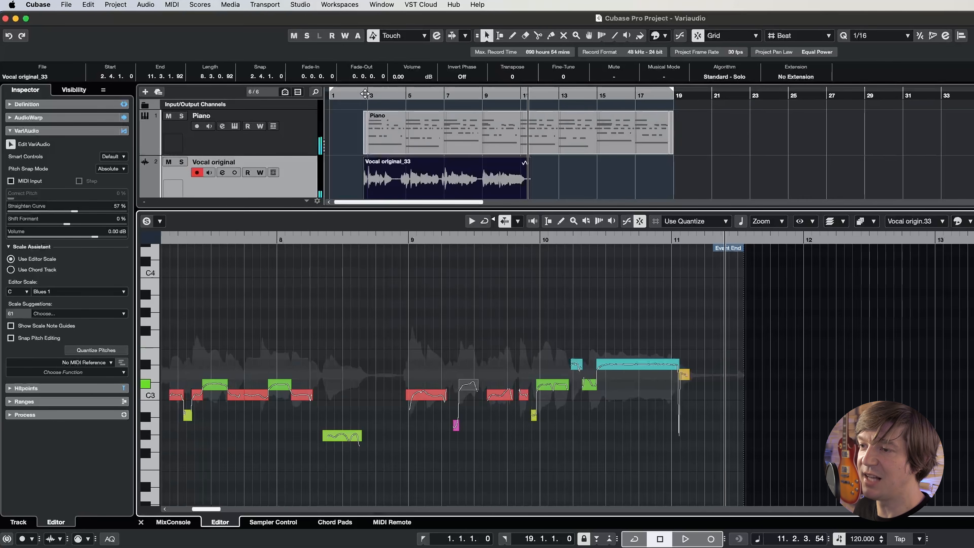
# Set Straighten Curve to 100 % for all vocal segments and play the vocal back from its start.
pyautogui.click(364, 94)
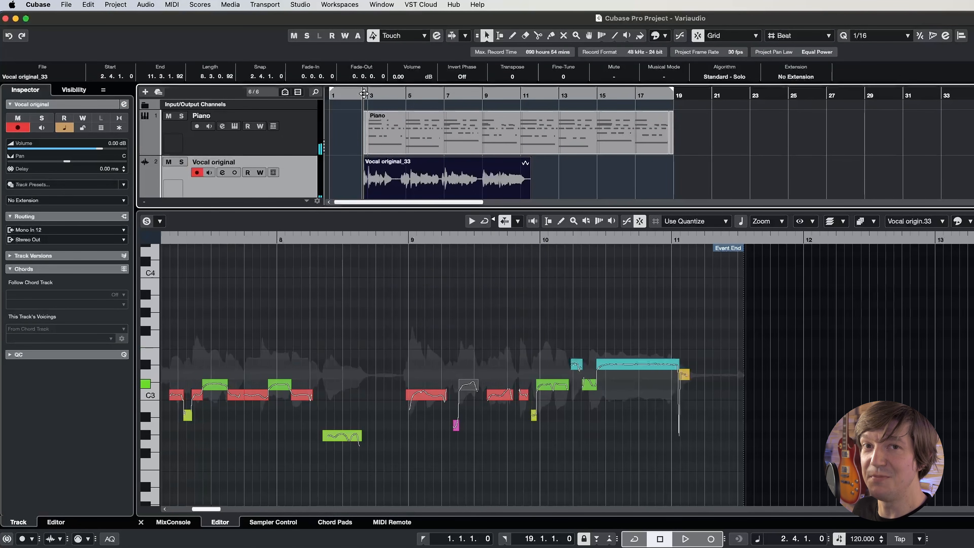
pyautogui.click(260, 358)
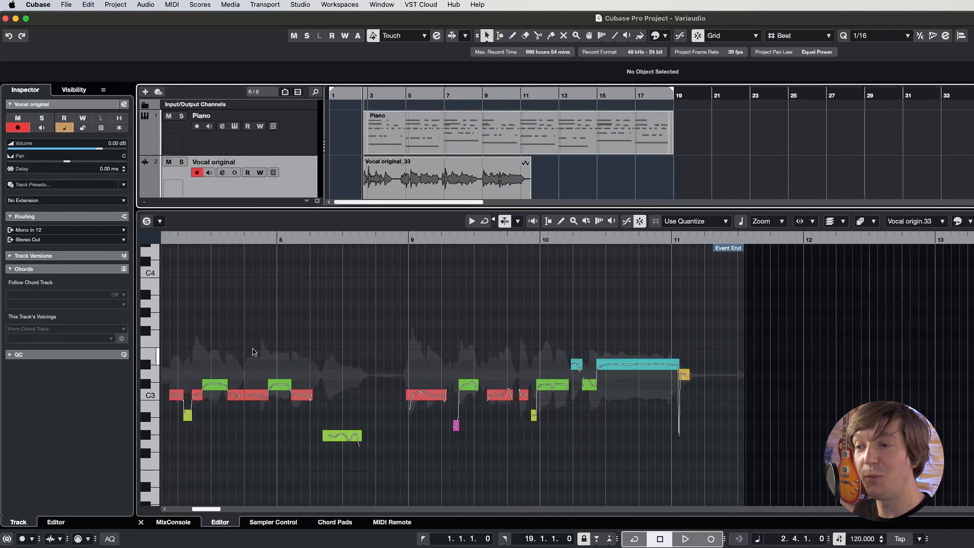
pyautogui.click(299, 331)
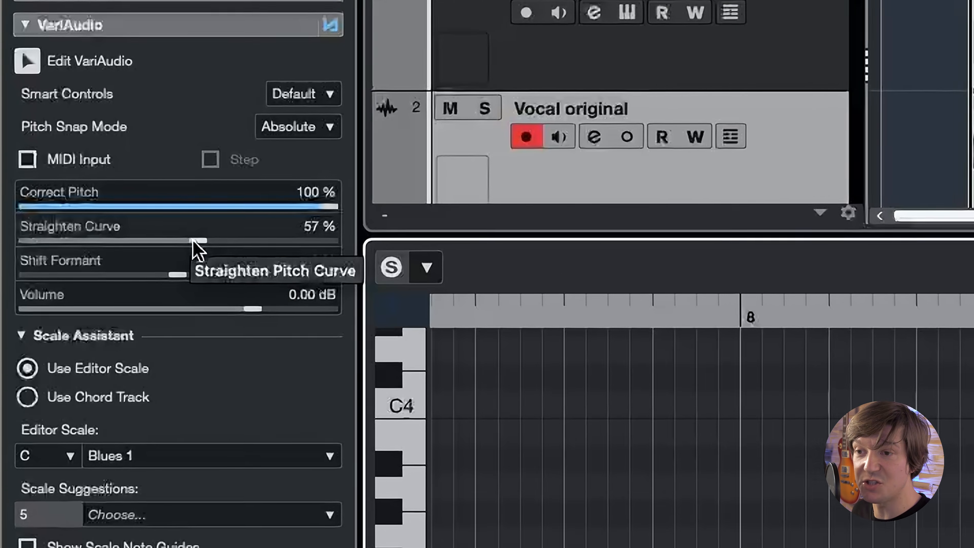
pyautogui.moveTo(193, 241); pyautogui.dragTo(424, 266)
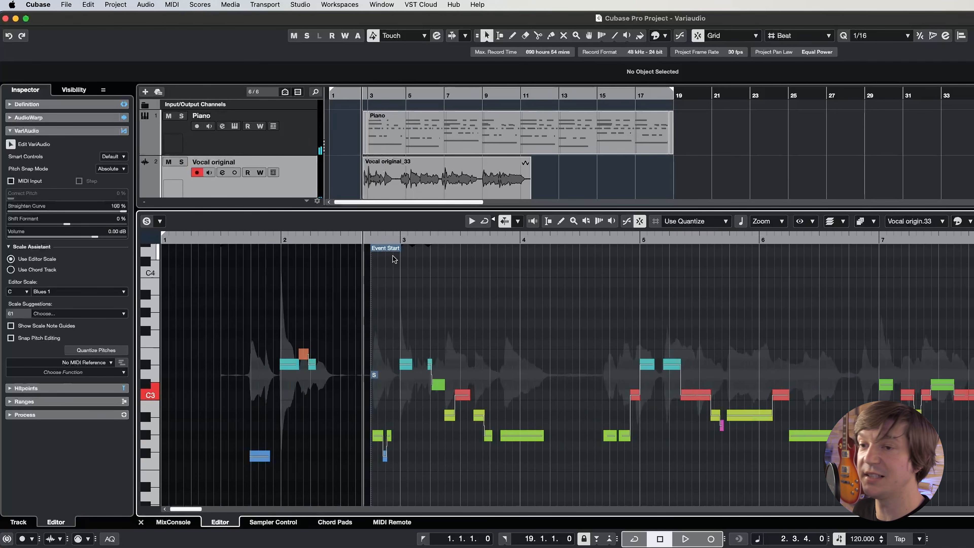
pyautogui.press('space')
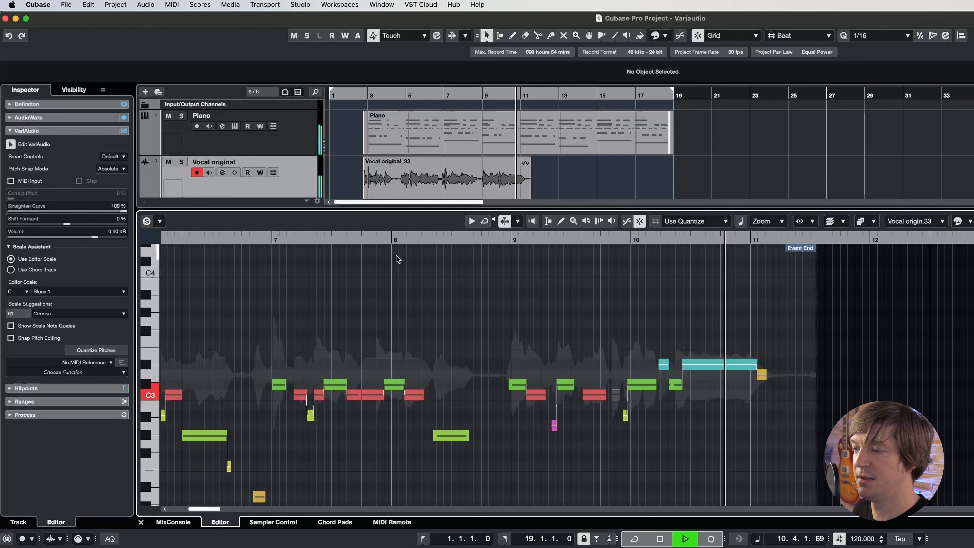
pyautogui.press('space')
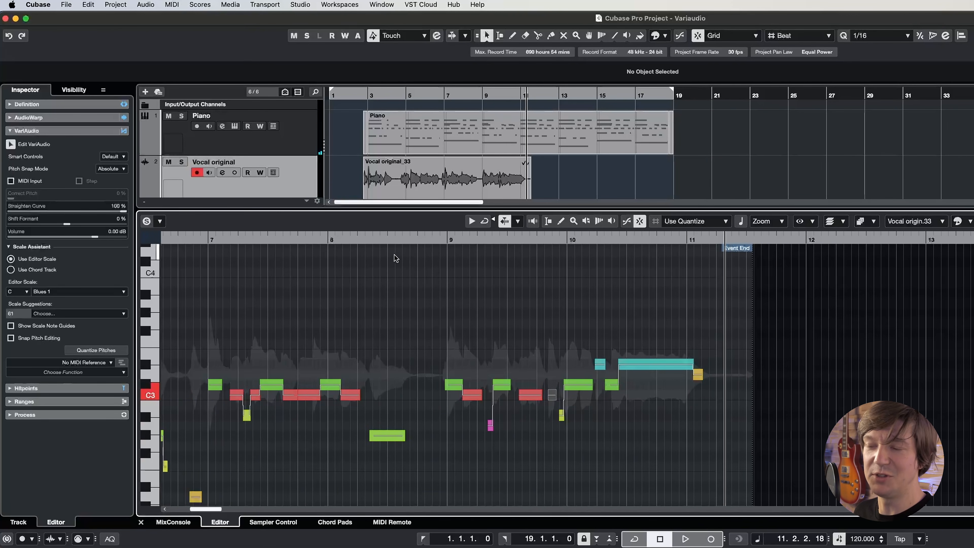
# Set Straighten Curve to 52 % for all vocal segments.
pyautogui.press('super+a')
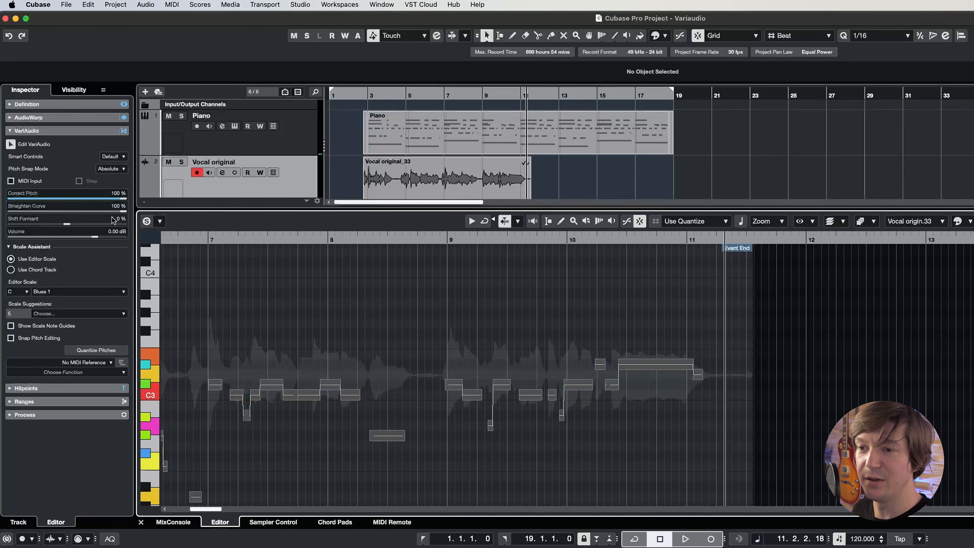
pyautogui.moveTo(115, 216); pyautogui.dragTo(64, 217)
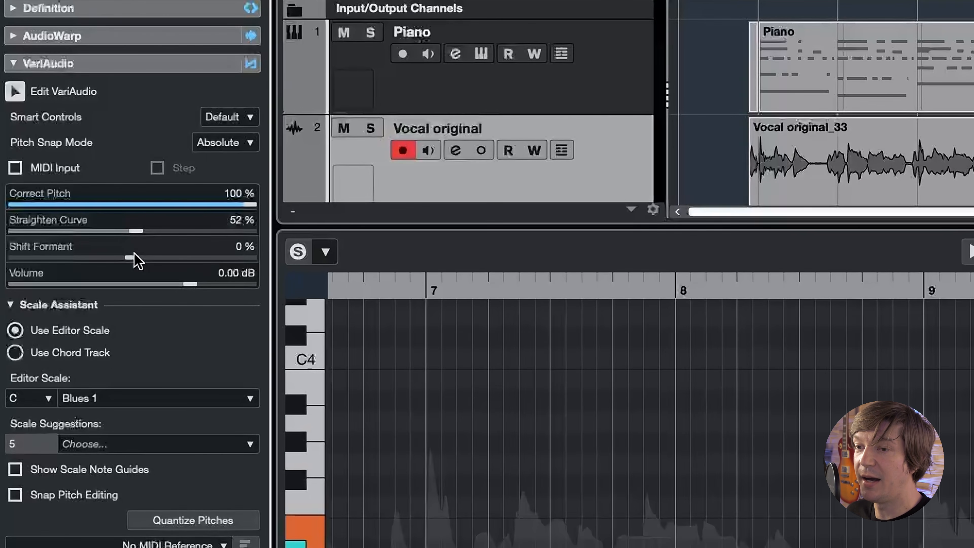
# Try Shift Formant at 75 % on all segments during playback from the vocal's start and return it to 0 %.
pyautogui.moveTo(134, 254); pyautogui.dragTo(139, 257)
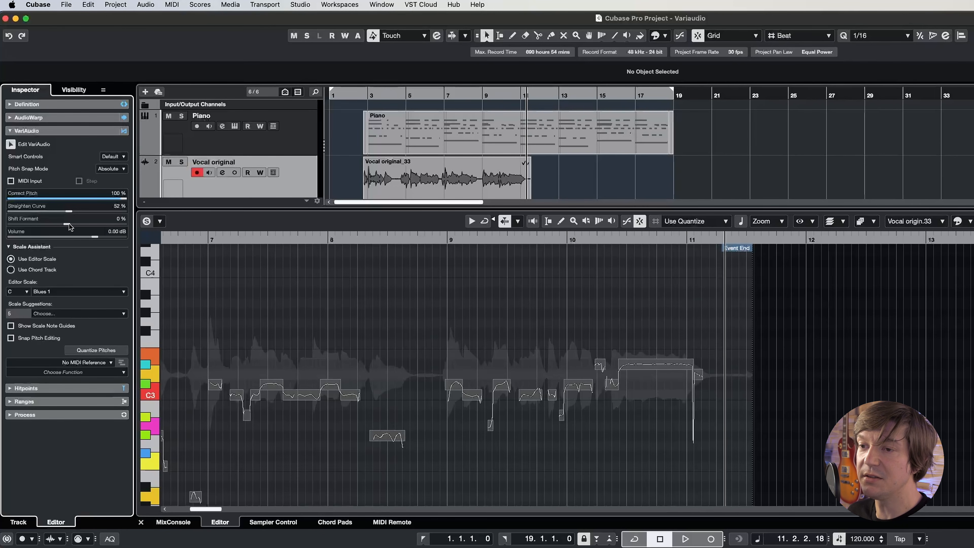
pyautogui.press('KP_0')
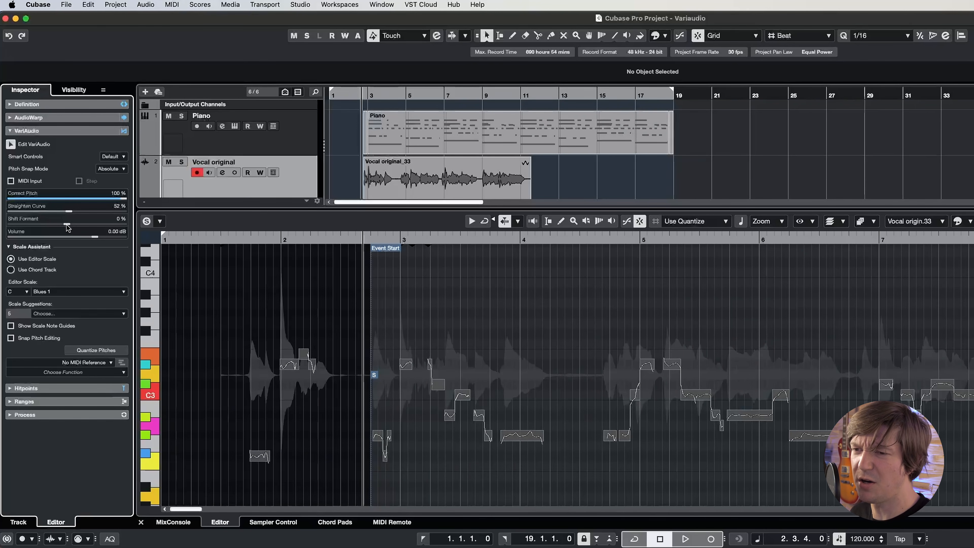
pyautogui.press('space')
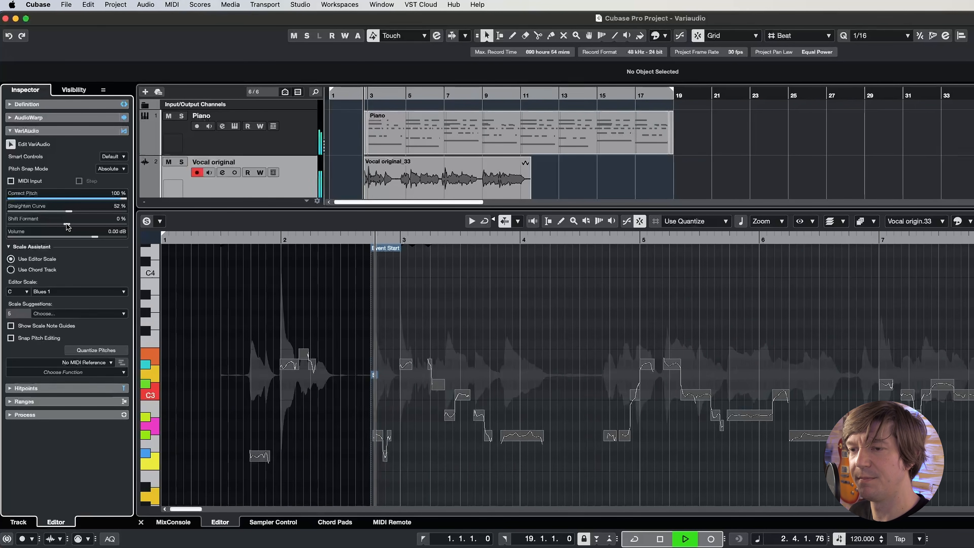
pyautogui.moveTo(69, 224); pyautogui.dragTo(121, 239)
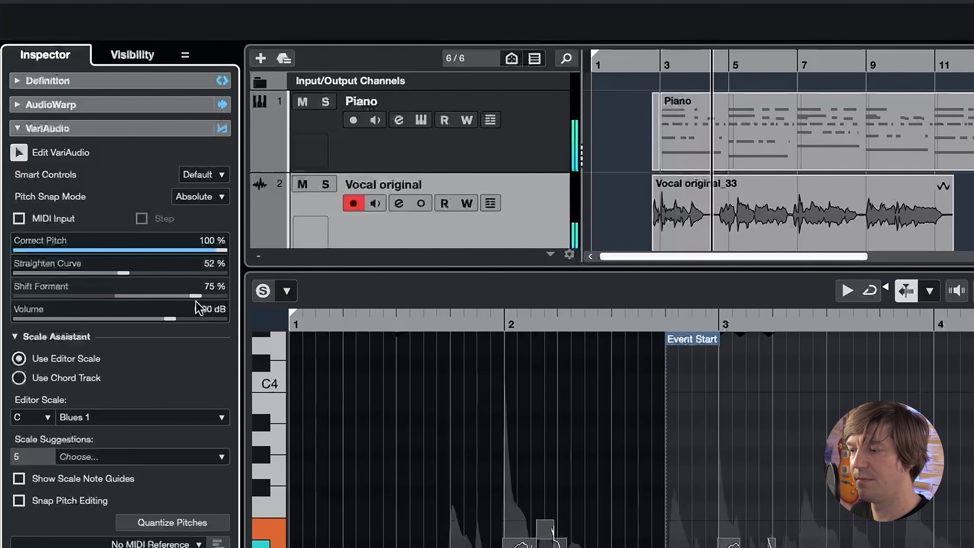
pyautogui.moveTo(196, 304); pyautogui.dragTo(132, 323)
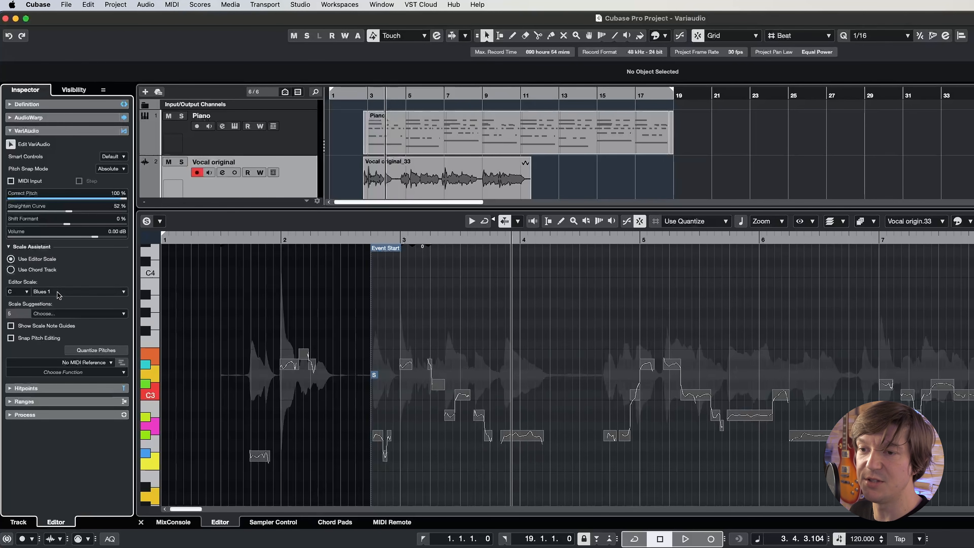
# Examine the root notes available for the Editor Scale and the Scale Suggestions for the selected segments.
pyautogui.click(23, 293)
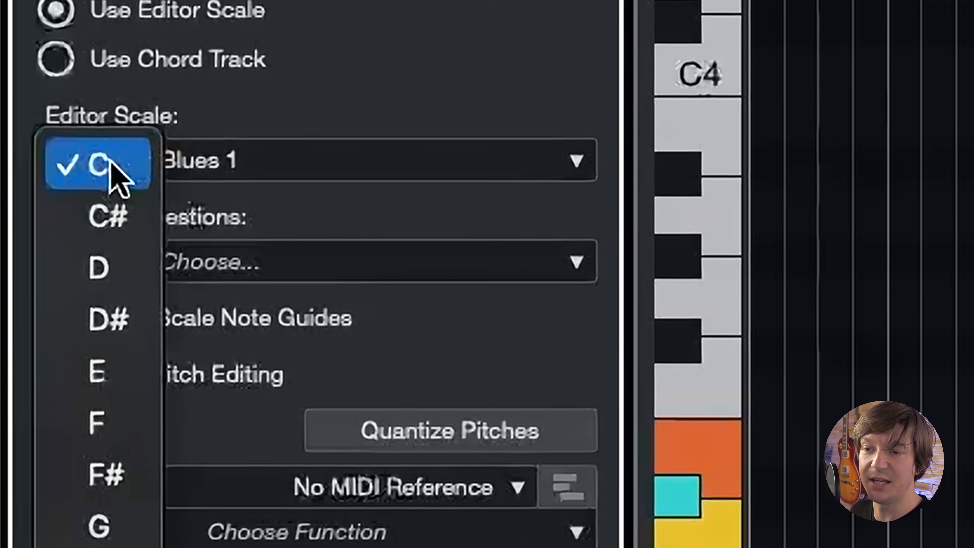
pyautogui.click(380, 120)
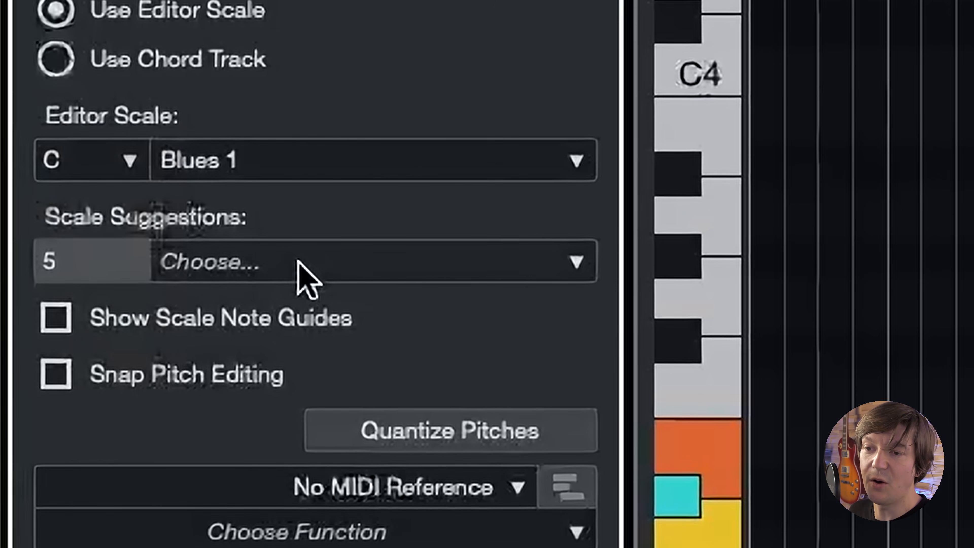
pyautogui.click(278, 261)
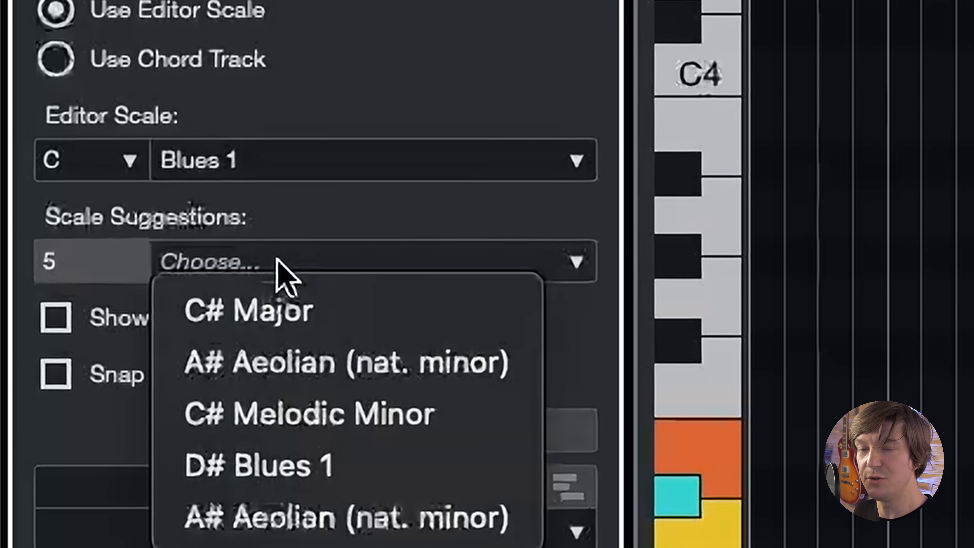
pyautogui.click(276, 258)
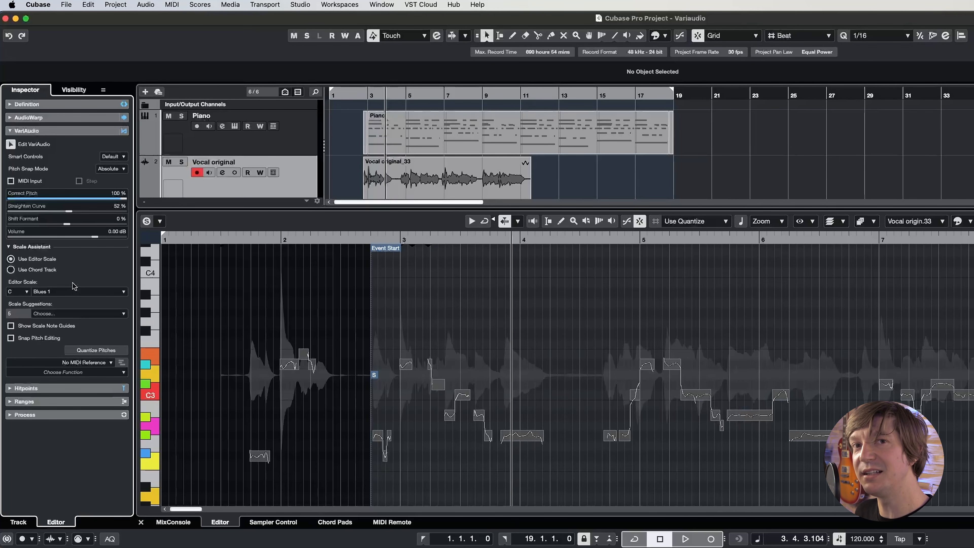
# Set the Piano track as the MIDI reference for the original vocal's VariAudio segments.
pyautogui.click(106, 364)
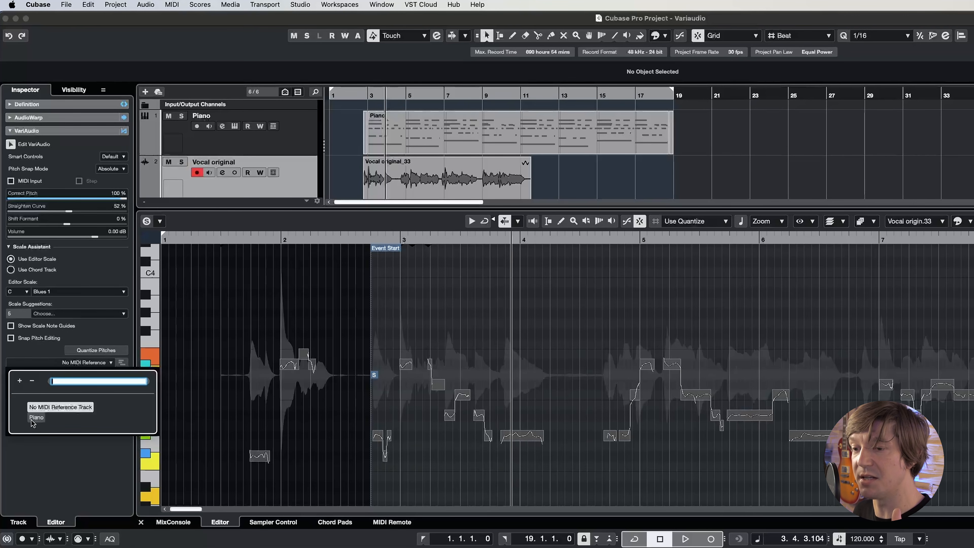
pyautogui.click(36, 417)
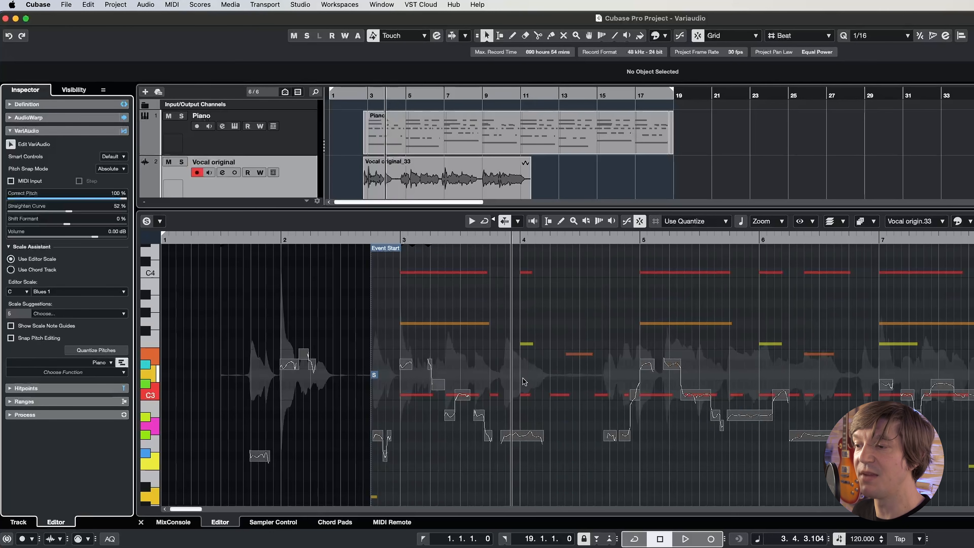
pyautogui.press('super+a')
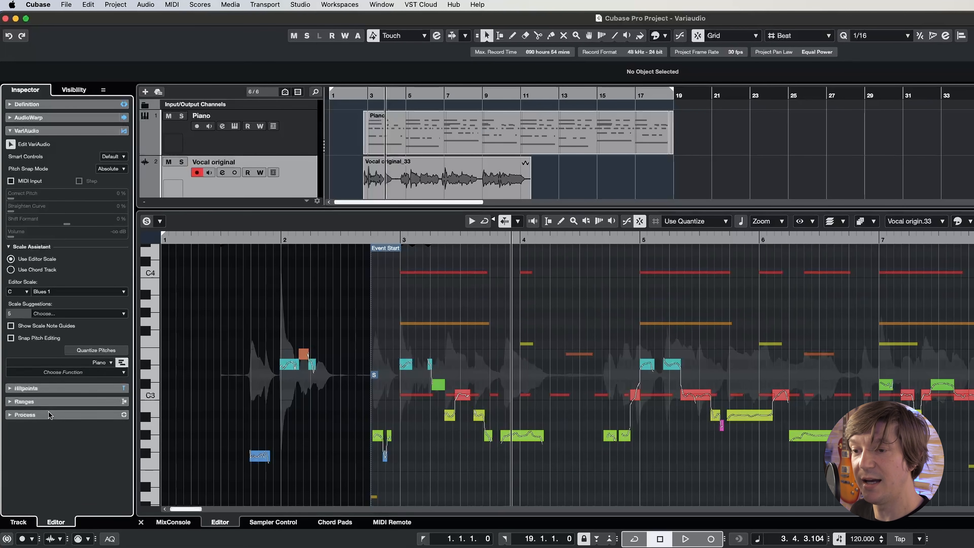
pyautogui.click(80, 363)
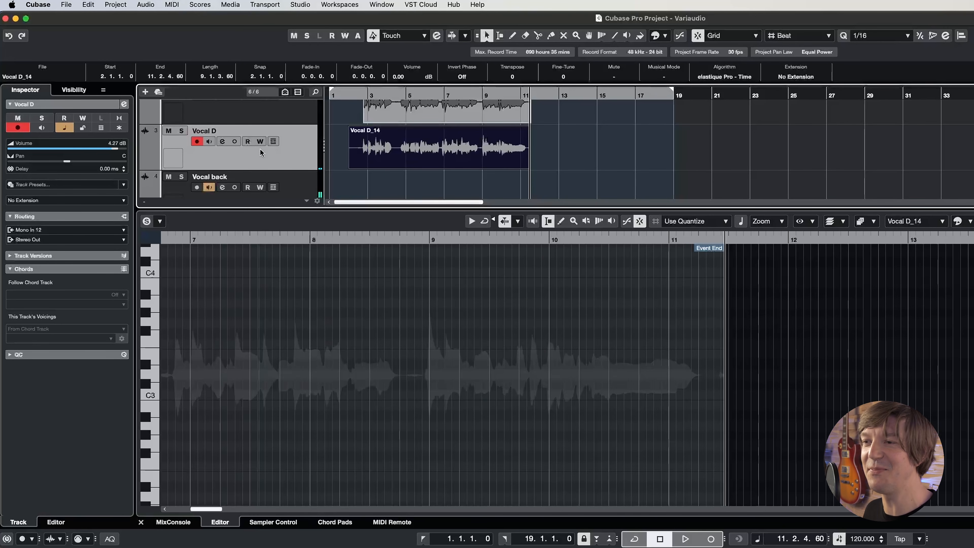
# Place the playback cursor at 2.4.1.0 and open the Vocal D_14 event for pitch editing.
pyautogui.moveTo(358, 96); pyautogui.dragTo(363, 97)
pyautogui.scroll(1, 395, 153)
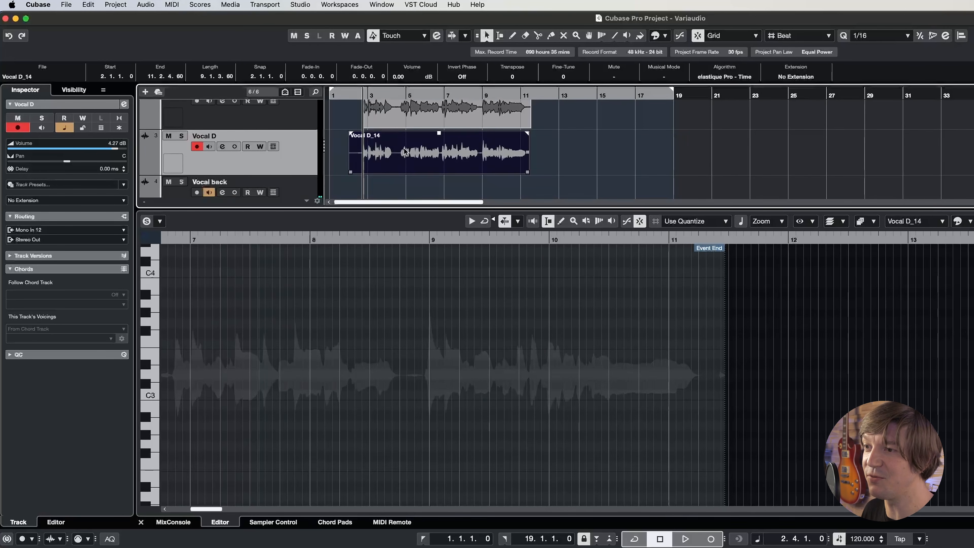
pyautogui.doubleClick(404, 154)
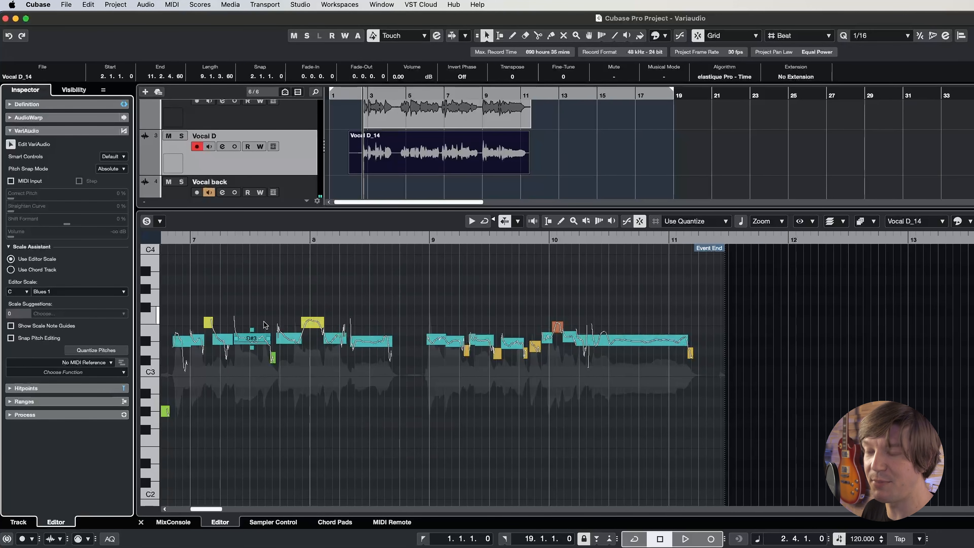
# Set Correct Pitch to 100 % and raise Straighten Curve for all segments of Vocal D_14.
pyautogui.press('super+a')
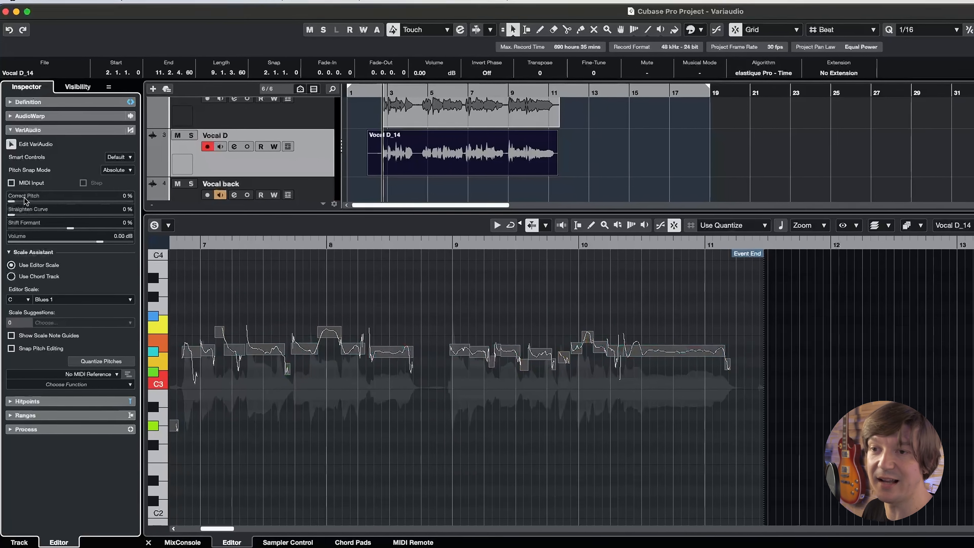
pyautogui.moveTo(24, 197); pyautogui.dragTo(126, 199)
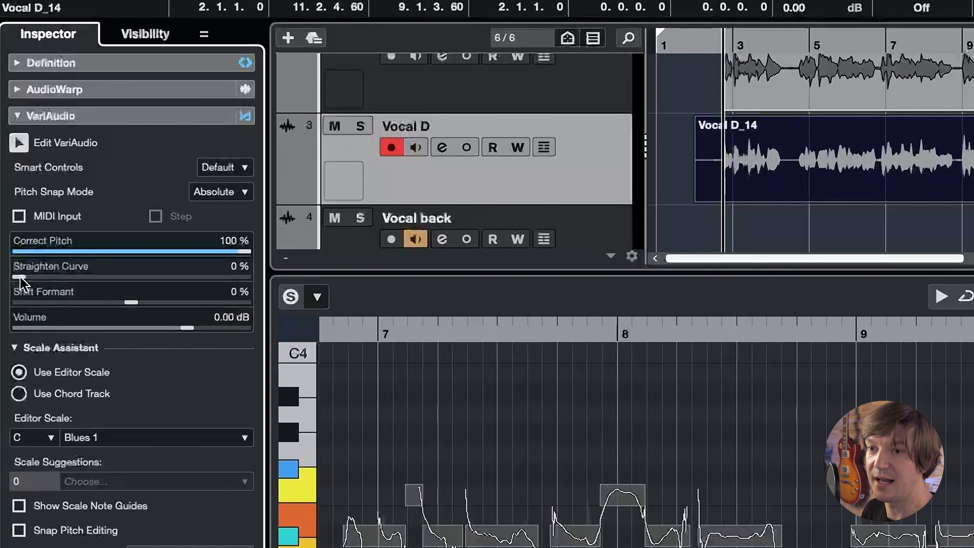
pyautogui.moveTo(16, 254); pyautogui.dragTo(209, 277)
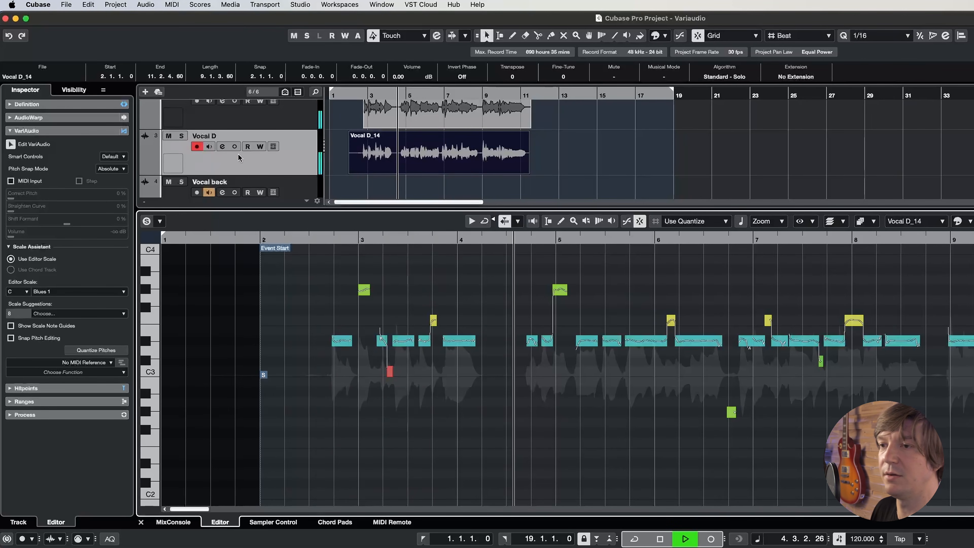
# Lower the Vocal D track's volume to -1.40 dB during playback and stop playback at the end of the vocals.
pyautogui.click(193, 157)
pyautogui.moveTo(99, 149); pyautogui.dragTo(93, 150)
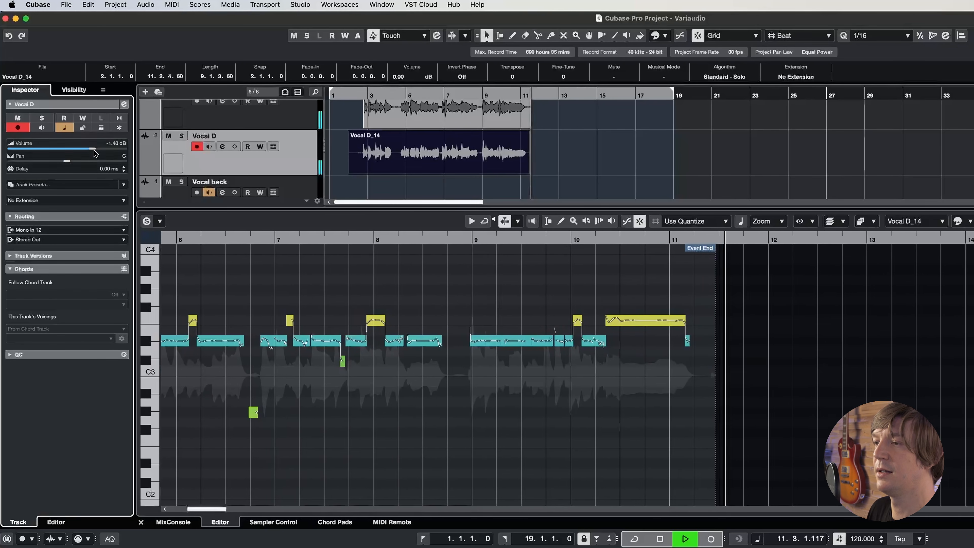
pyautogui.press('space')
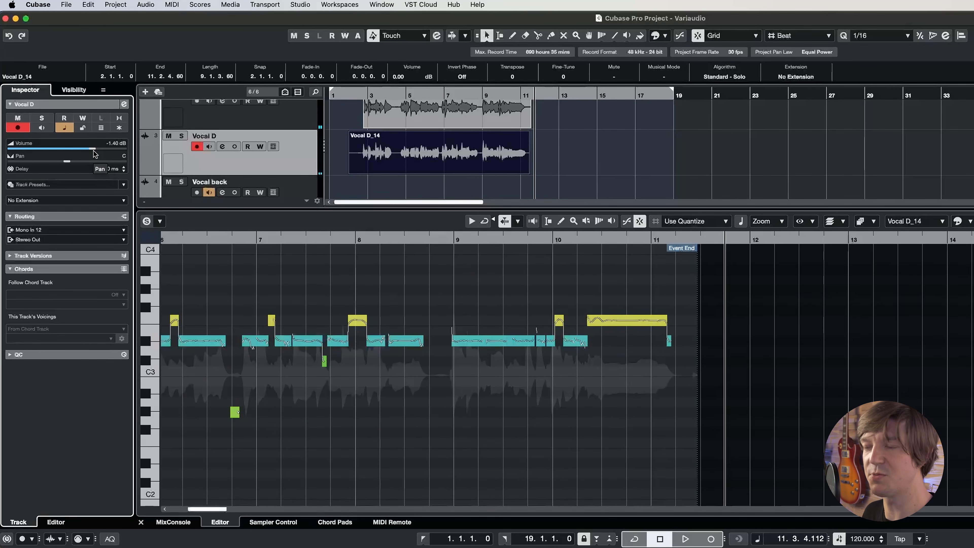
# Select the Vocal original_33 and Vocal D_14 events together so the editor shows both vocals' segments.
pyautogui.scroll(4, 622, 165)
pyautogui.scroll(-2, 621, 166)
pyautogui.moveTo(569, 141); pyautogui.dragTo(455, 194)
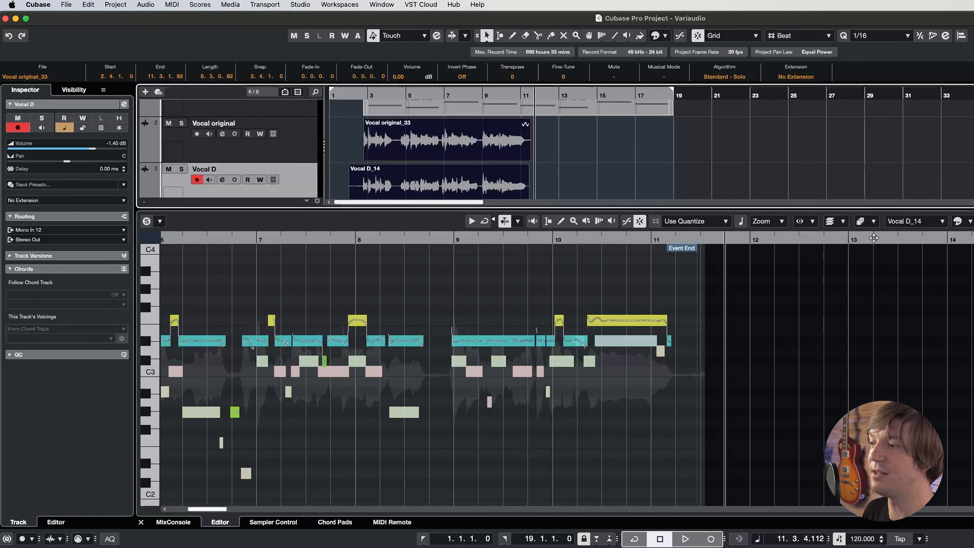
# Make Vocal original_33 the active event in the editor and switch back to Vocal D_14.
pyautogui.click(956, 222)
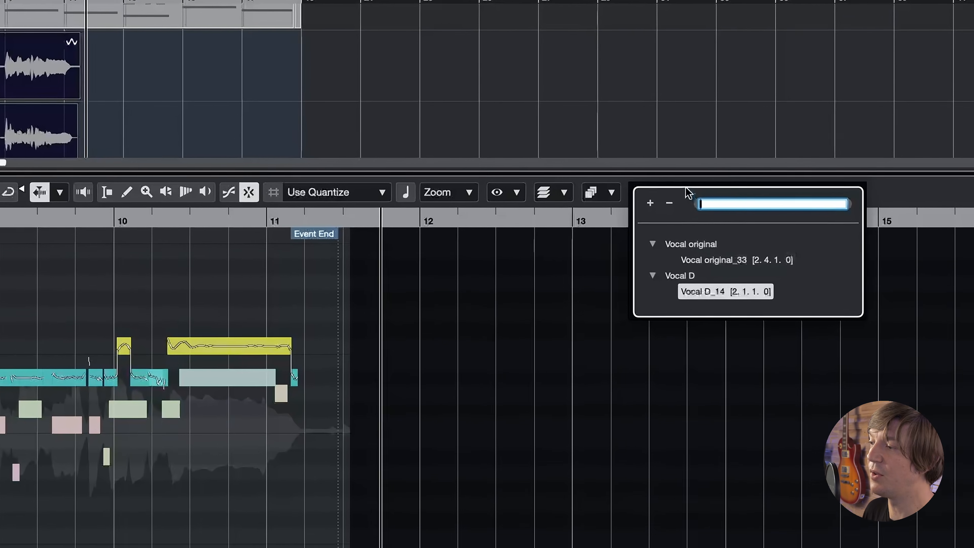
pyautogui.click(690, 260)
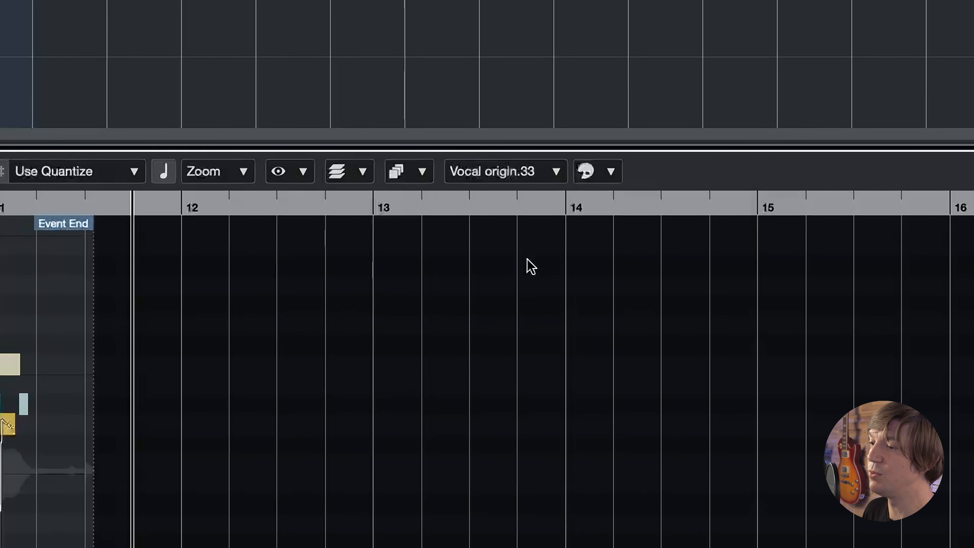
pyautogui.click(517, 169)
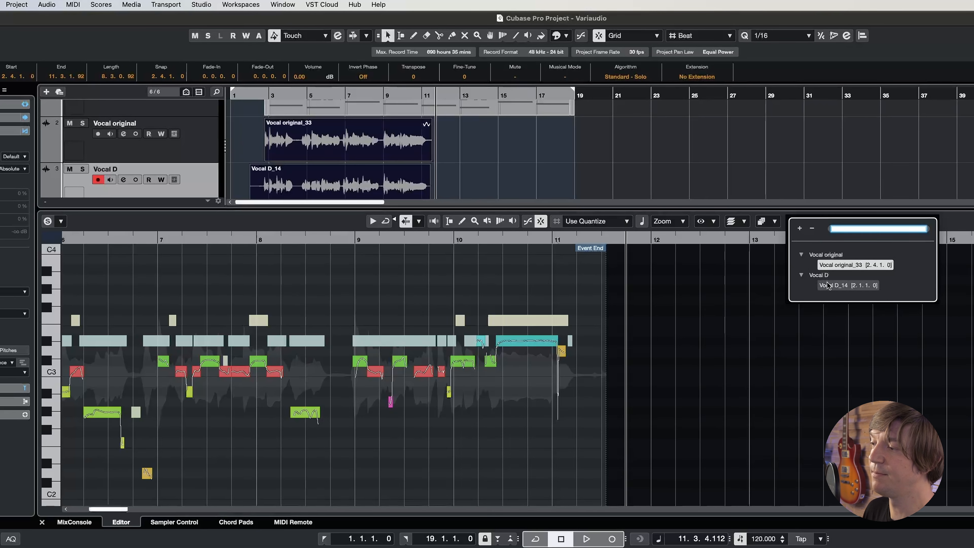
pyautogui.click(527, 281)
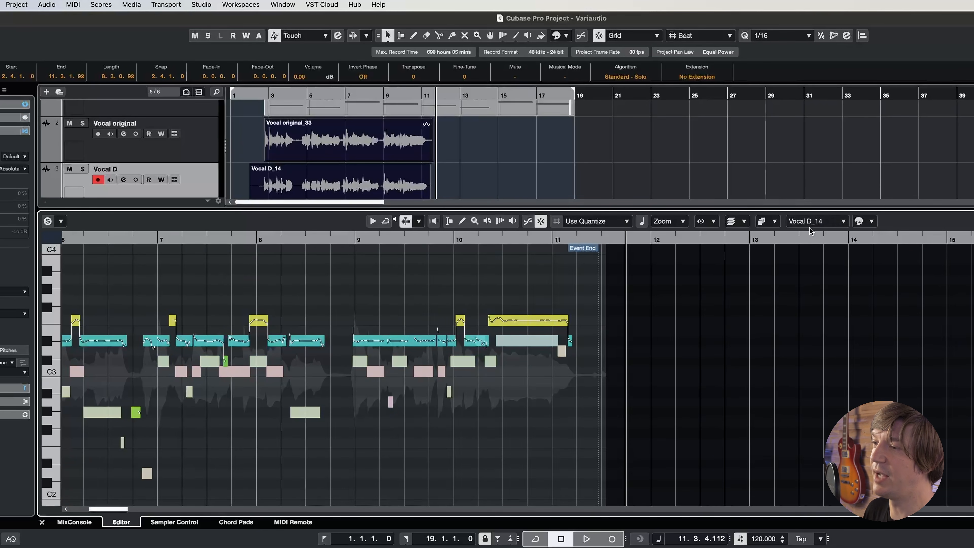
# Try the Event colour scheme on the editor's segments and choose the colour scheme again.
pyautogui.click(858, 222)
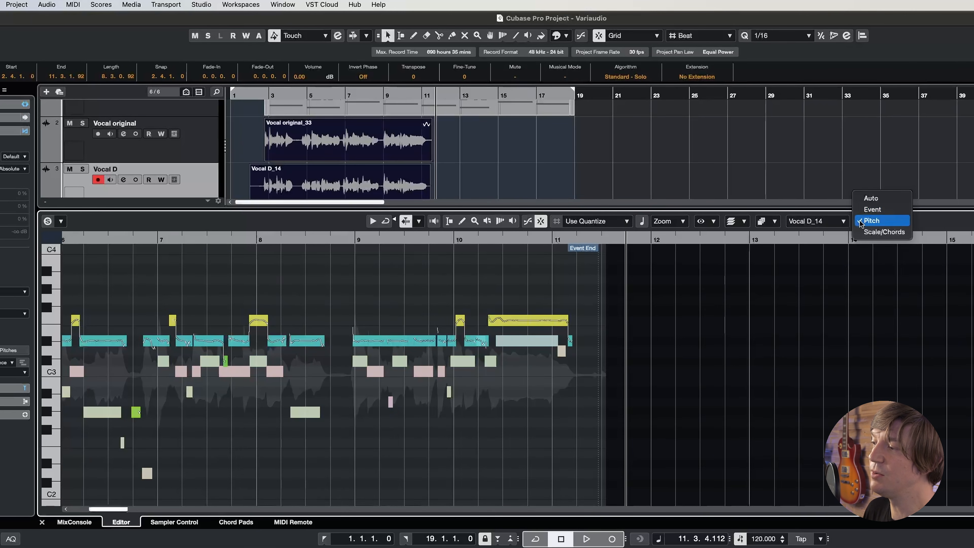
pyautogui.click(867, 213)
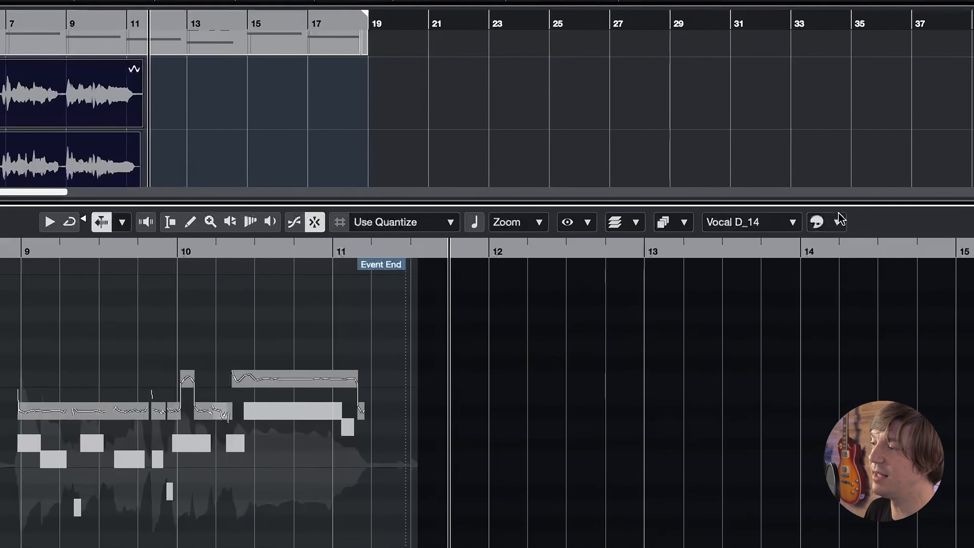
pyautogui.click(867, 222)
pyautogui.click(748, 244)
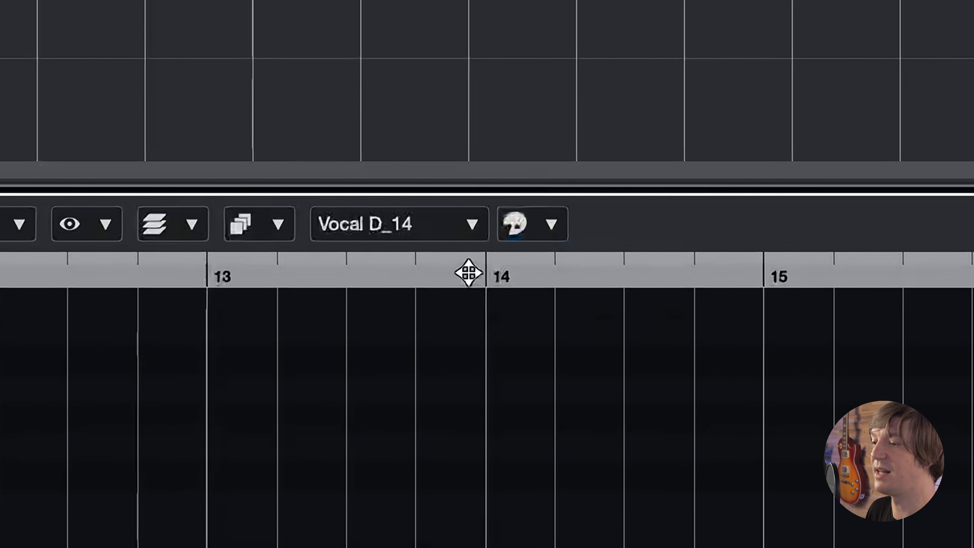